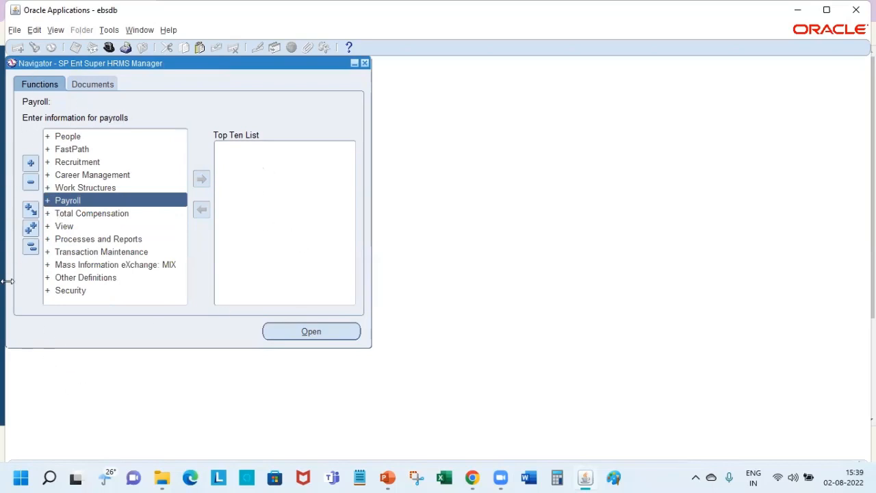
- Open the payroll Description form from the Payroll functions
double_click(71, 201)
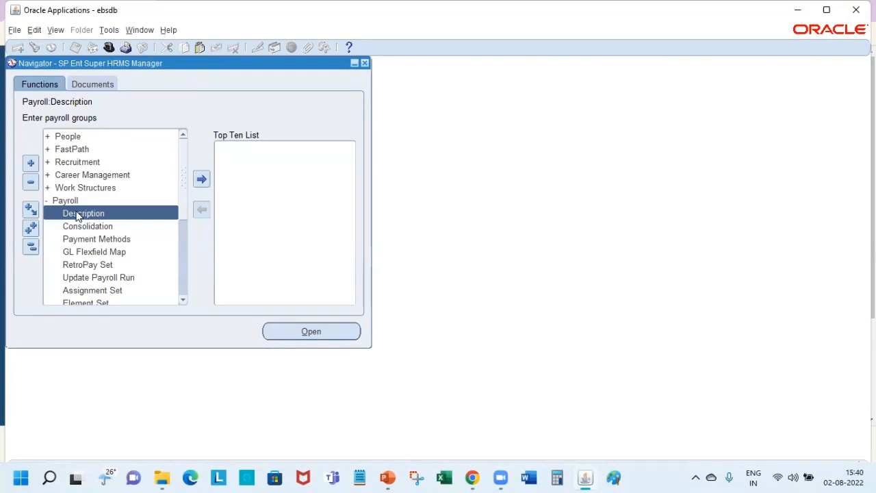
double_click(78, 214)
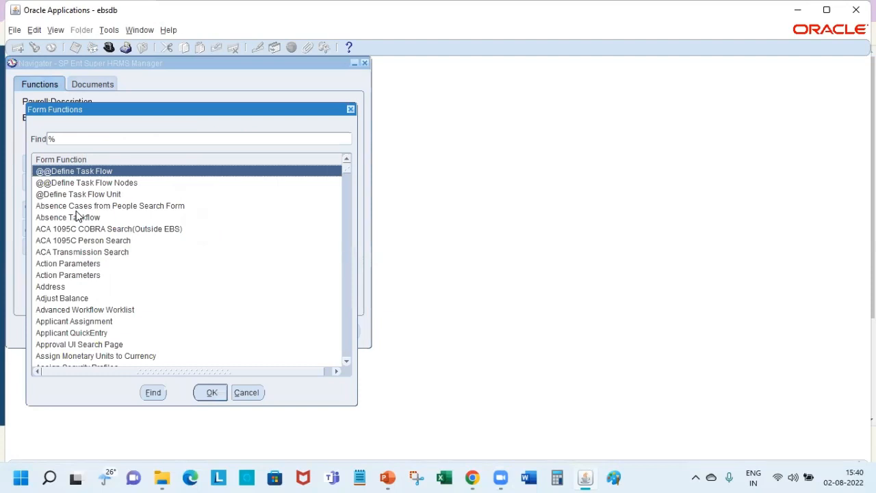
key(Escape)
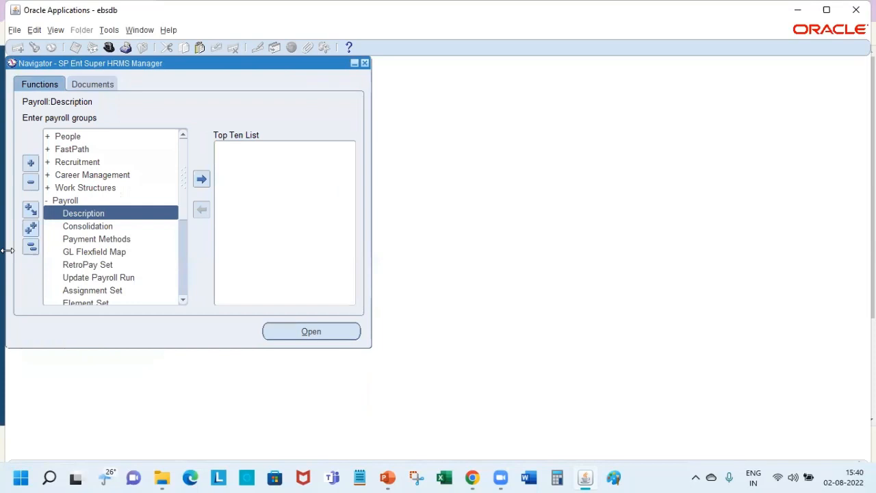
click(103, 203)
double_click(100, 213)
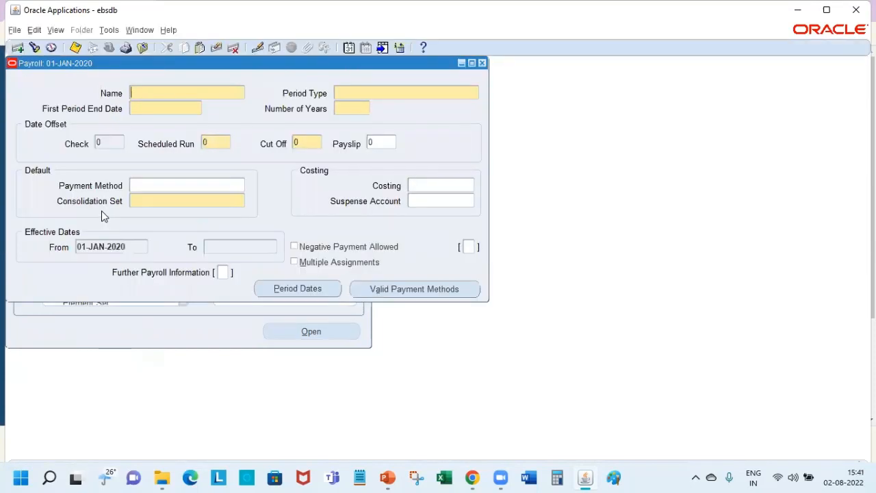
- Name the new payroll SP Monthly Payroll and set its period type to Calendar Month
click(101, 246)
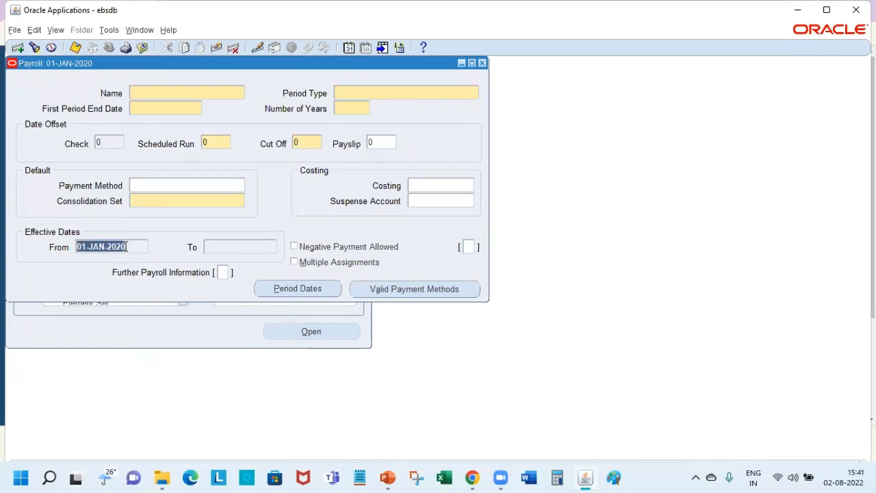
click(173, 94)
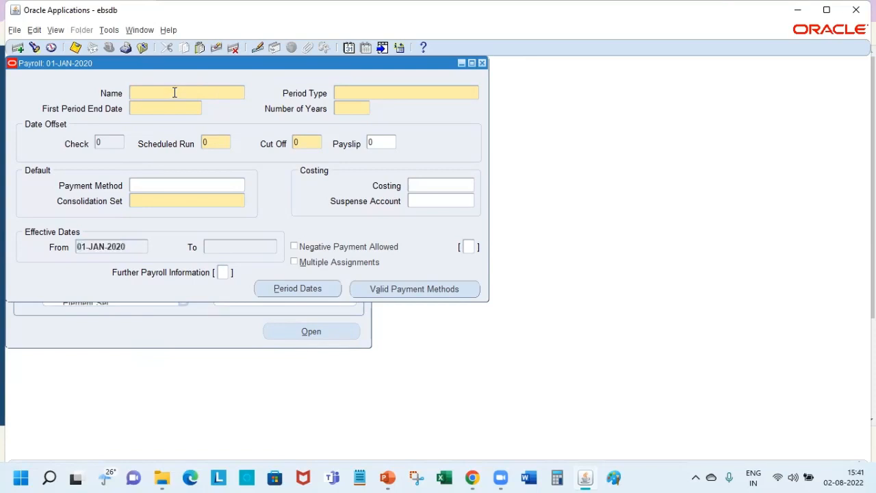
text(SP Monthly Payroll)
key(Tab)
click(474, 92)
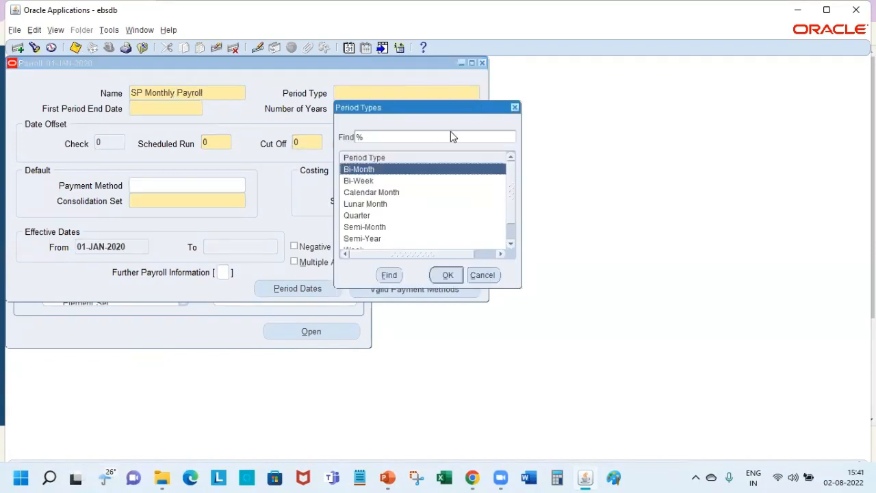
click(395, 194)
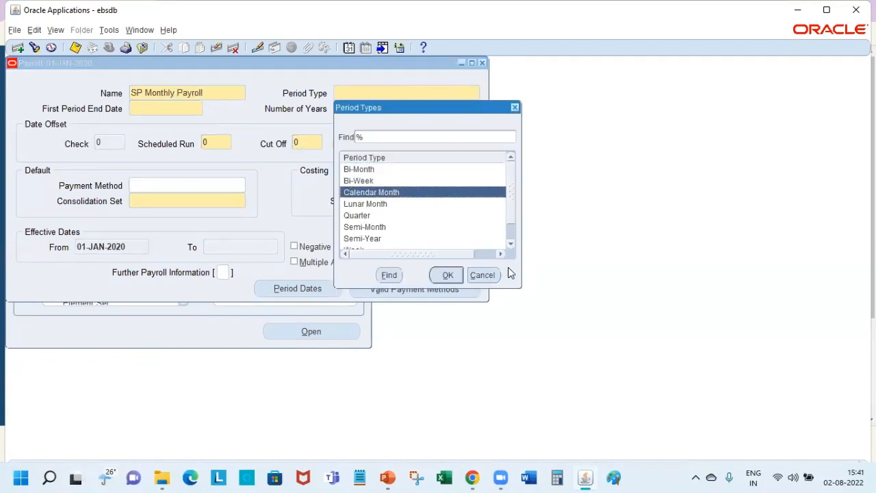
scroll(510, 214, down, 2)
scroll(510, 214, up, 1)
scroll(510, 214, up, 1)
click(458, 271)
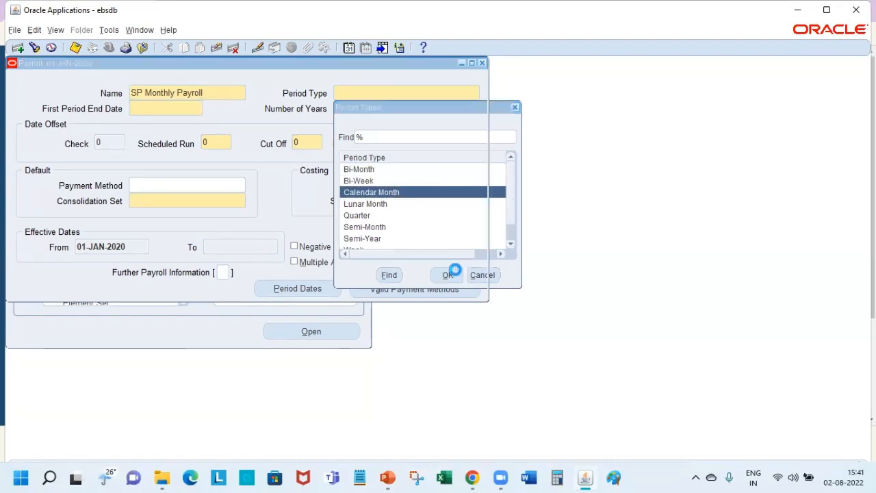
- Set the first period end date to 31-JAN-2022 and the number of years to 1
click(183, 108)
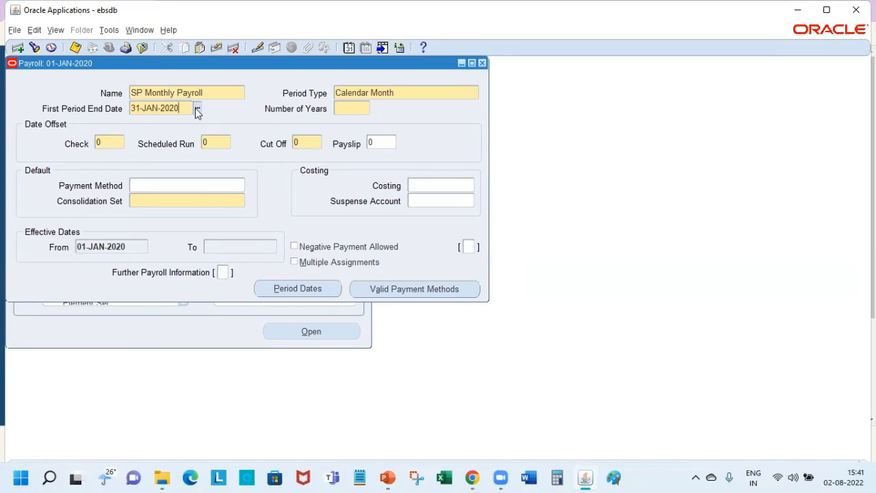
click(197, 109)
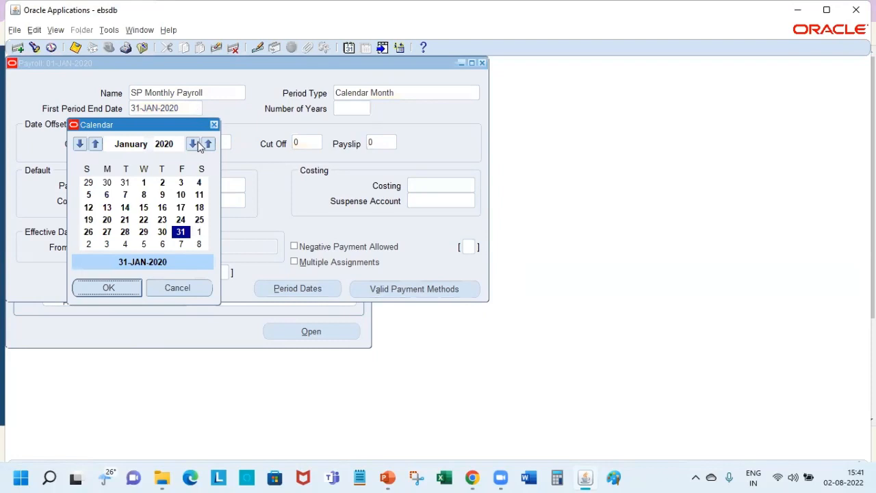
click(208, 144)
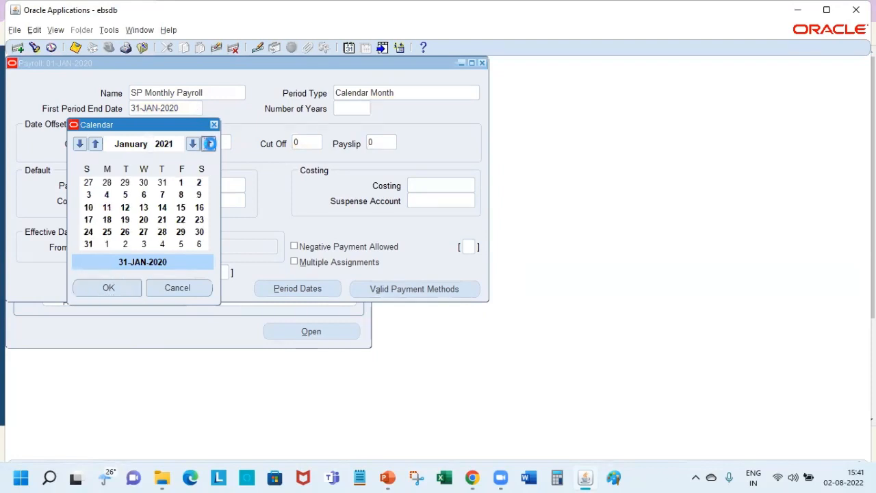
click(209, 144)
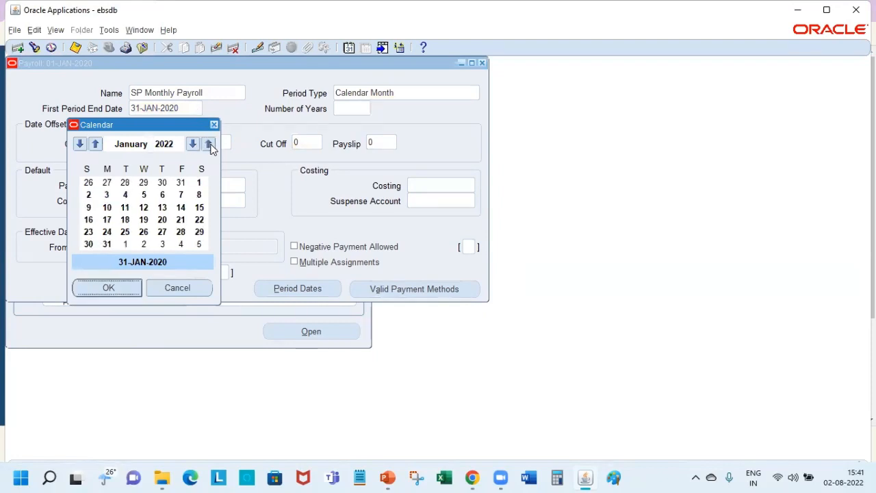
click(109, 249)
click(111, 288)
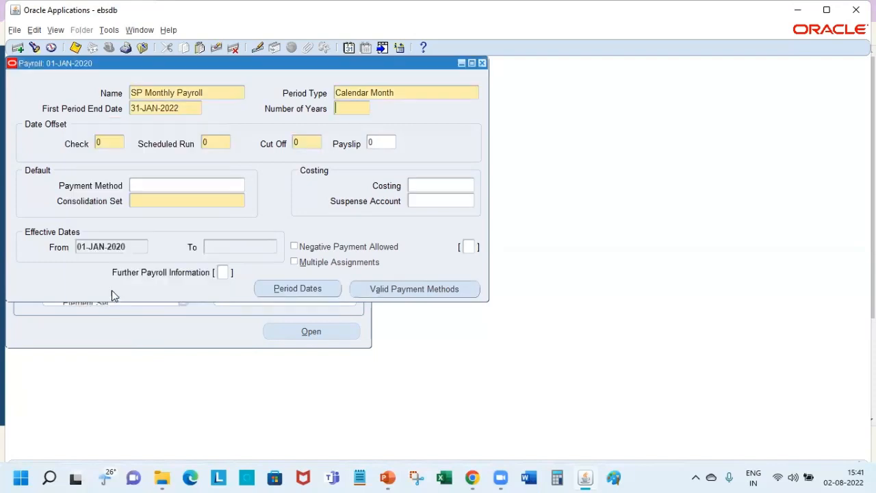
click(342, 109)
text(1)
- Set the date offsets to -2 for Scheduled Run, -5 for Cut Off and 1 for Payslip
click(120, 144)
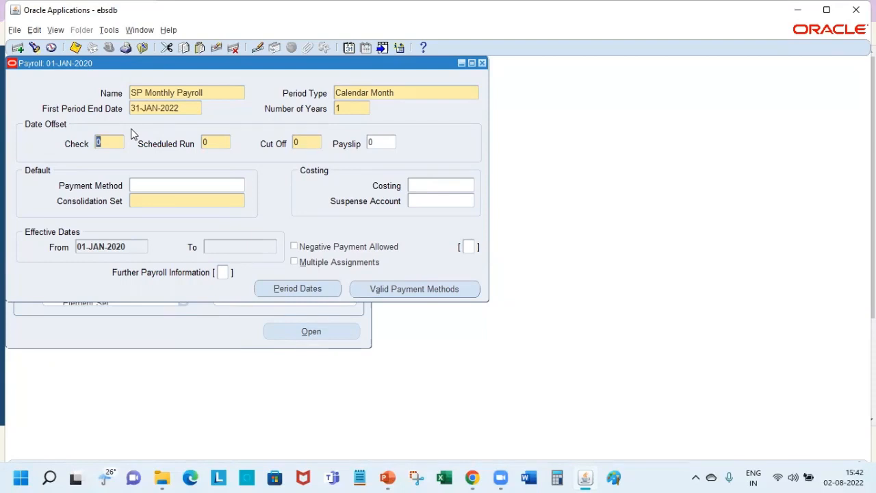
click(206, 142)
text(-2)
key(Tab)
text(-5)
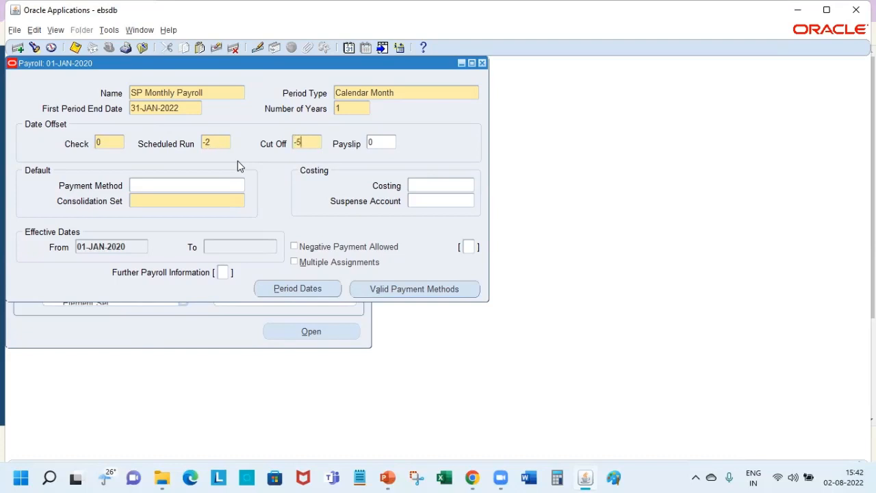
key(Tab)
text(1)
key(Tab)
- Set the default payment method to SP Check and the consolidation set to SP Enterprises BG, leaving the costing flexfield empty
click(241, 186)
click(212, 186)
click(209, 198)
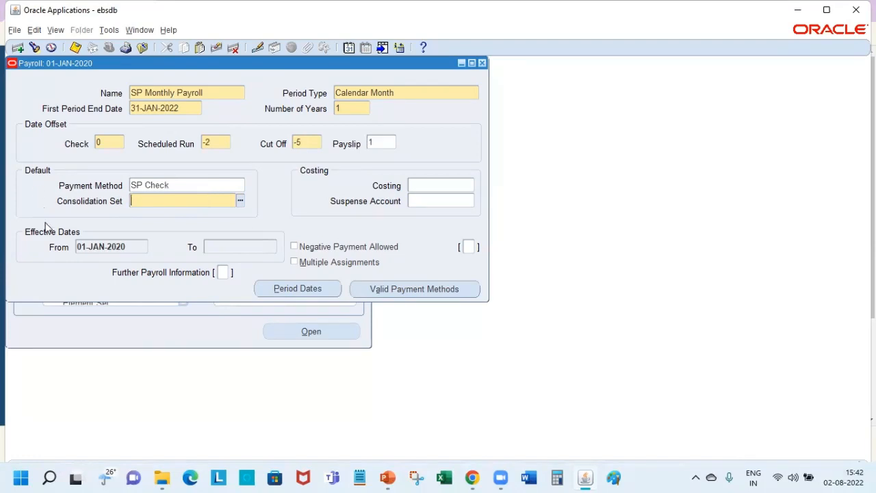
click(241, 200)
drag(243, 200, 365, 195)
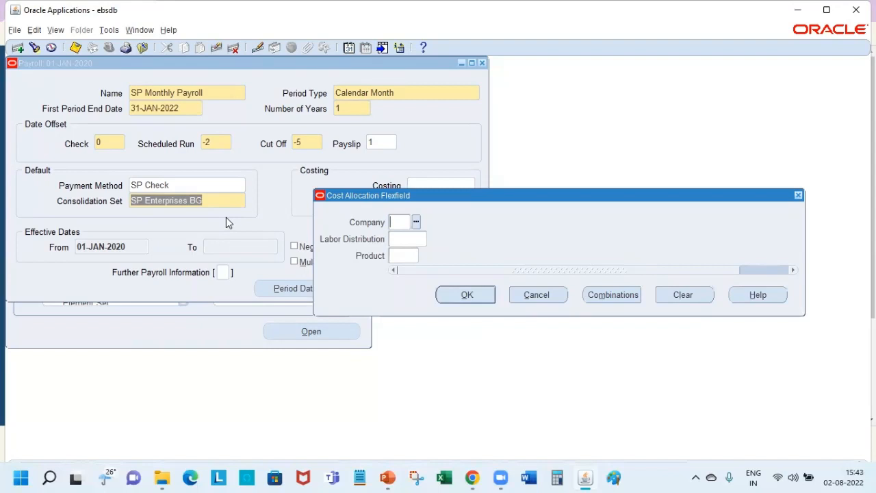
click(542, 293)
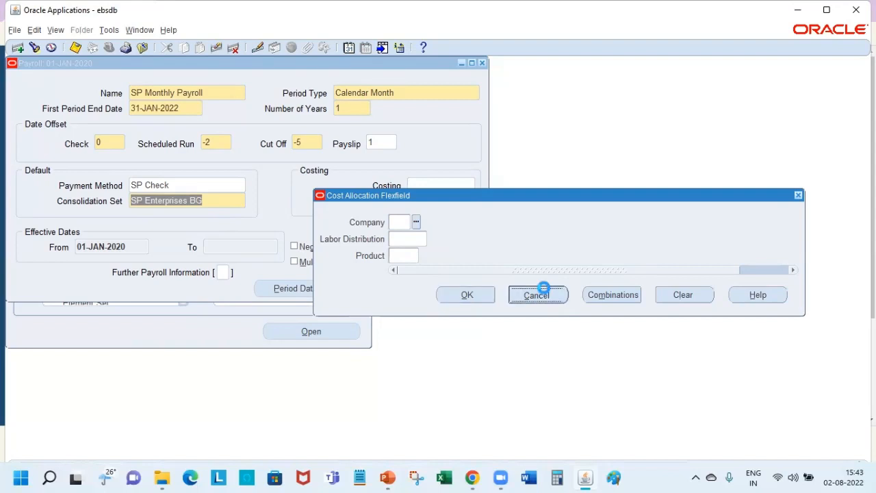
click(411, 317)
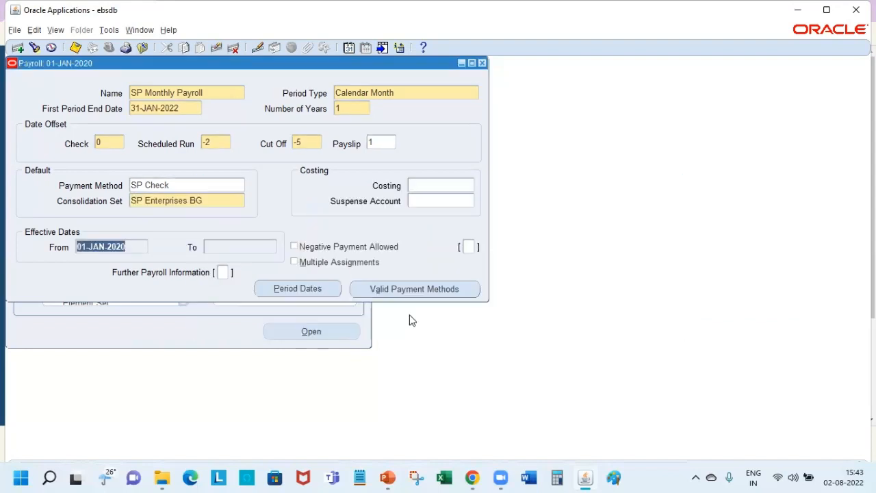
- Try to save the payroll and open the unlabelled flexfield beside Negative Payment Allowed
click(74, 47)
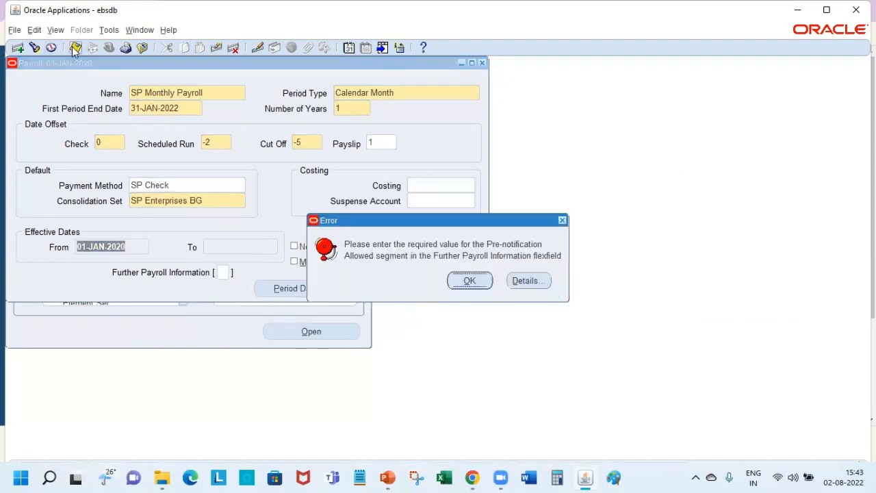
click(470, 280)
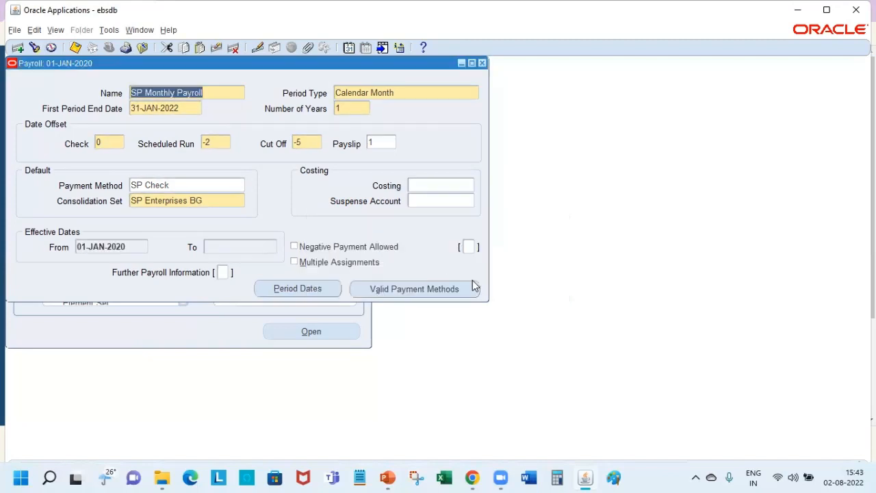
click(471, 245)
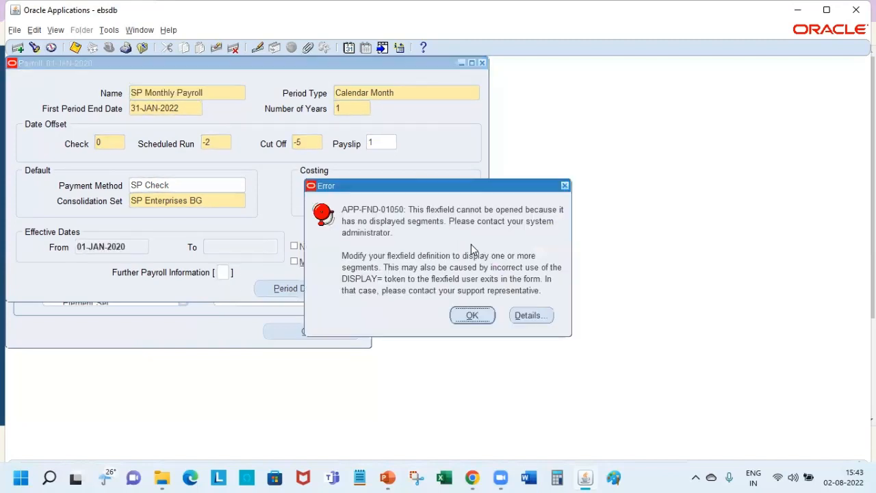
click(470, 316)
click(470, 326)
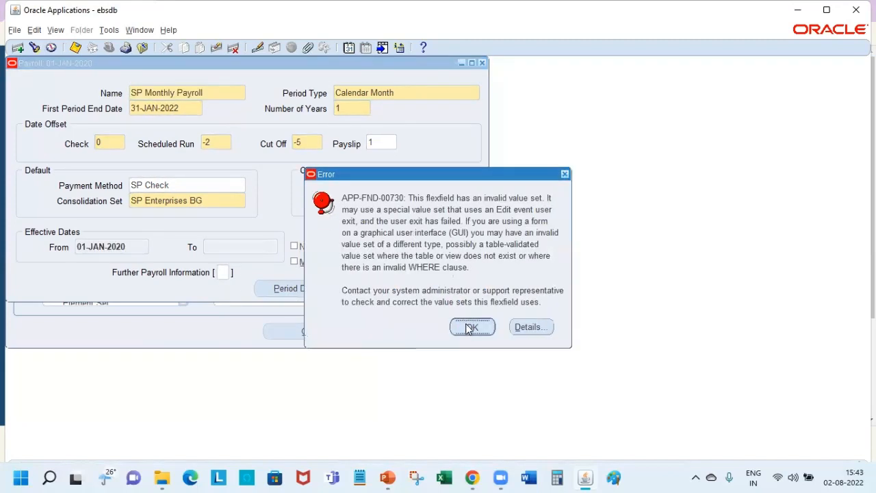
- In Further Payroll Information, set Pre-notification Allowed to Yes and Terminate Seeded Earnings By to Last Standard Process Date, and save the payroll
click(223, 272)
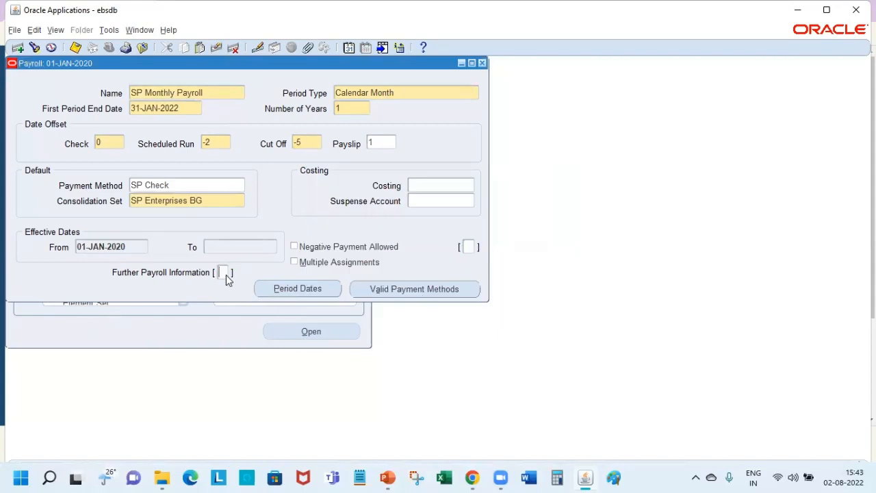
click(421, 206)
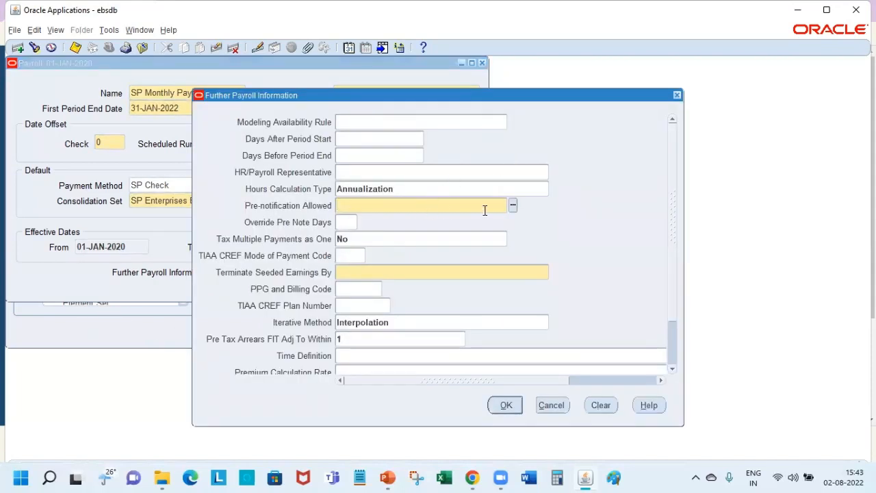
text(Y)
key(Tab)
click(436, 274)
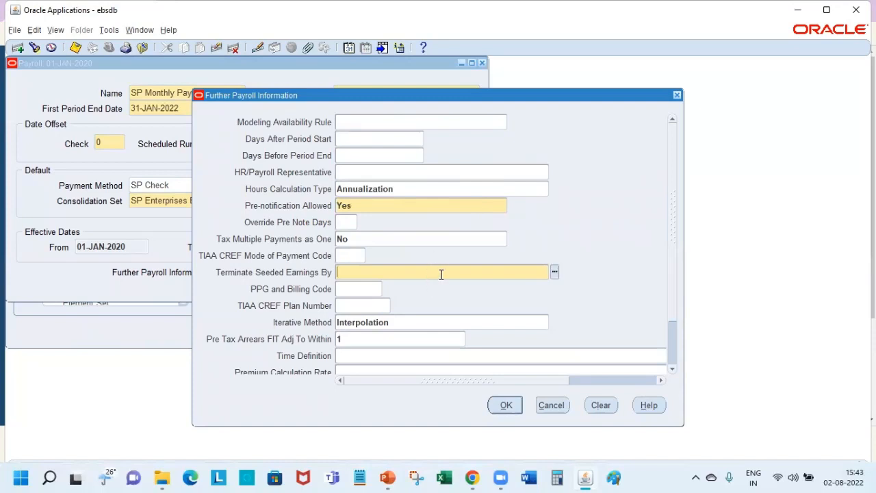
click(555, 273)
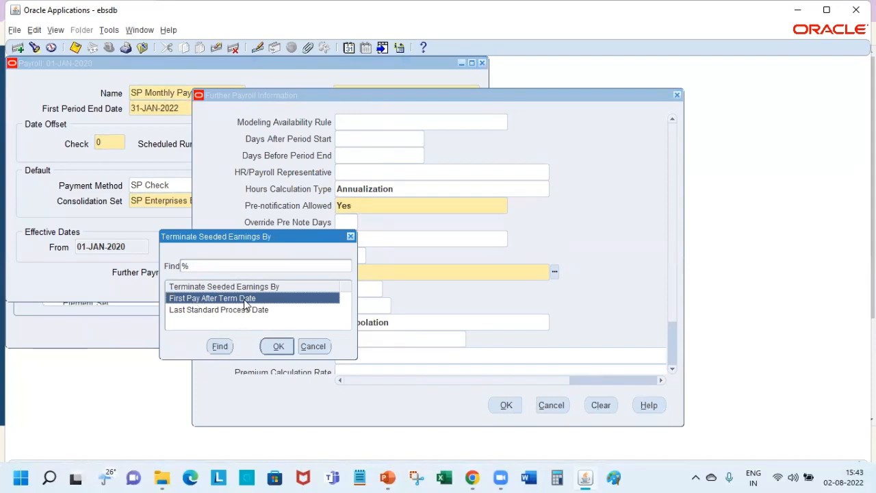
click(258, 316)
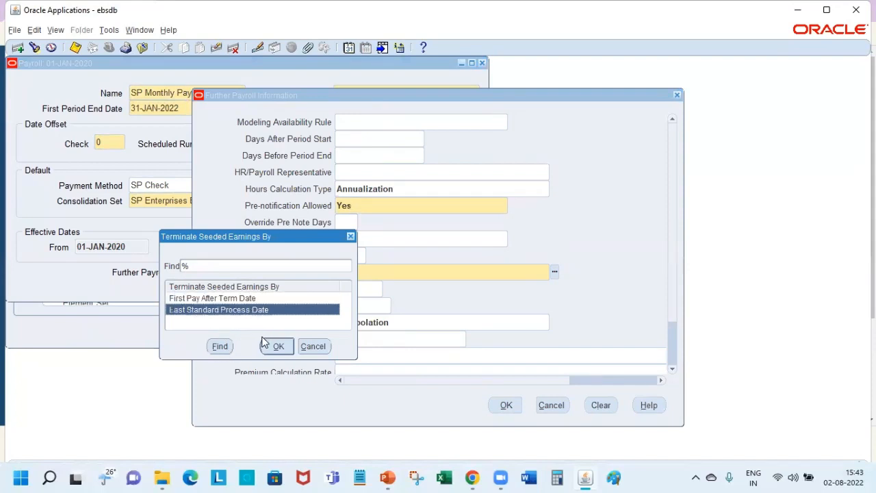
click(275, 346)
click(497, 406)
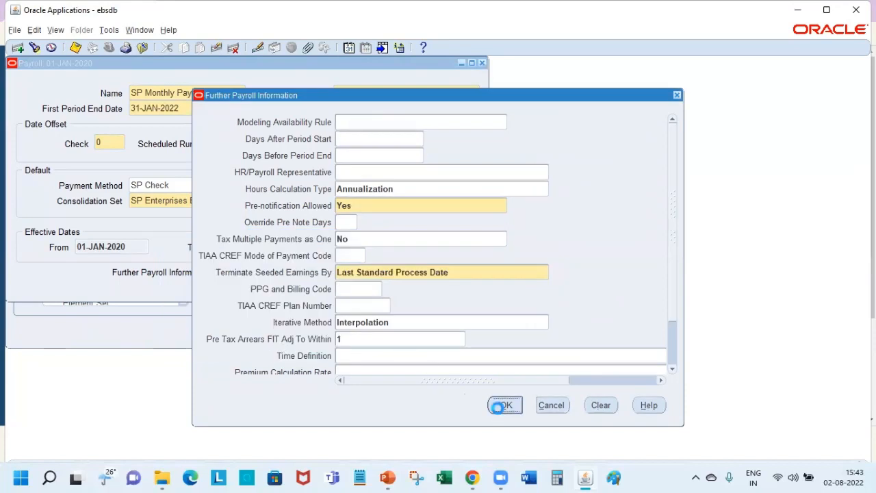
click(75, 47)
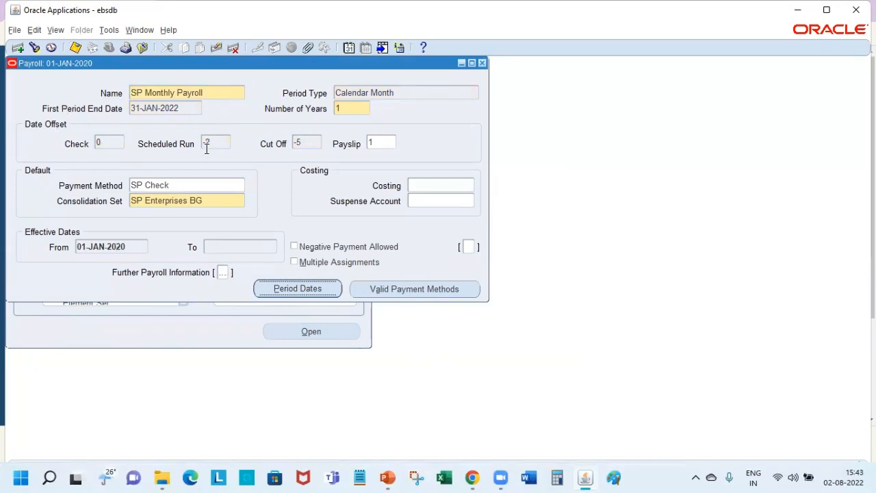
- Add SP Chase Direct Deposit as a second valid payment method for the payroll and close the payment methods window
click(446, 294)
click(78, 141)
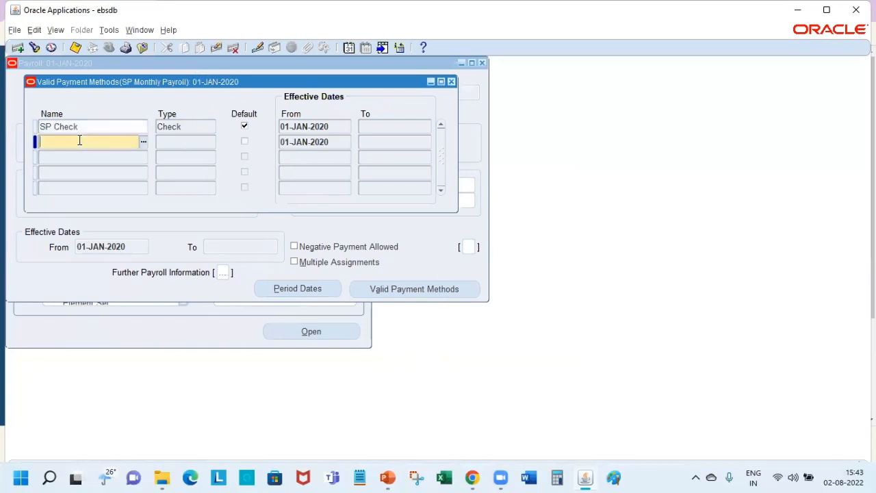
click(142, 144)
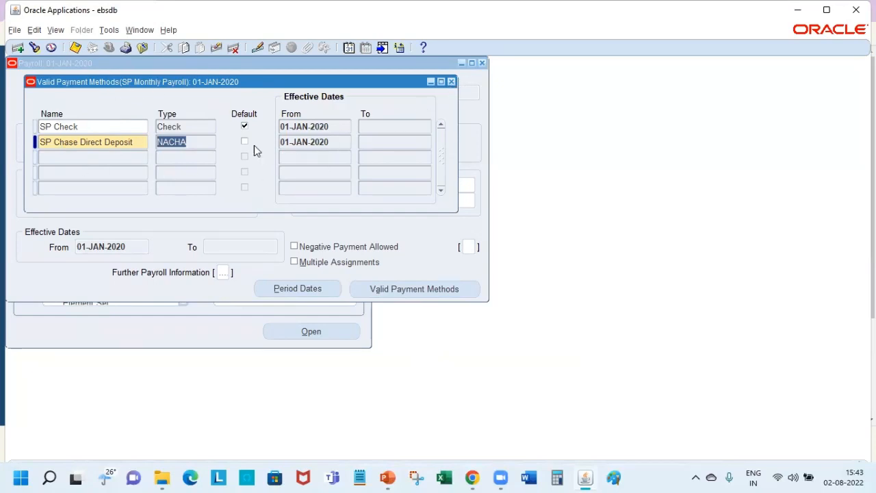
click(176, 142)
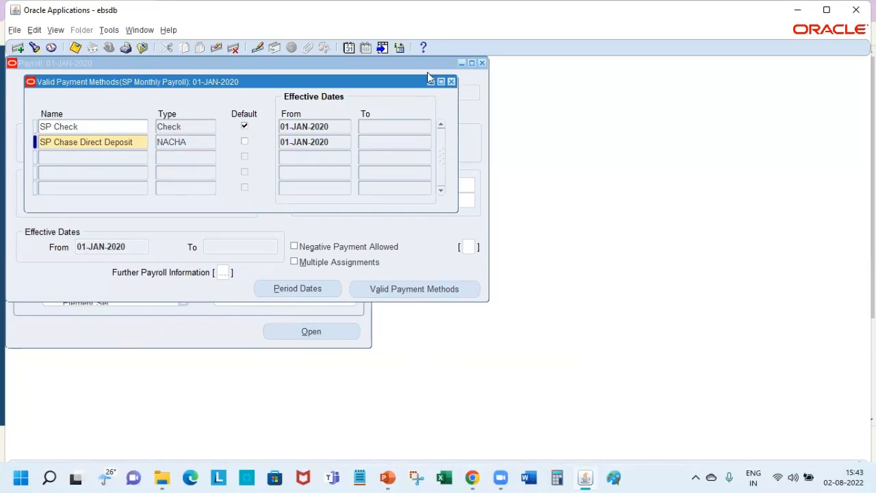
click(451, 82)
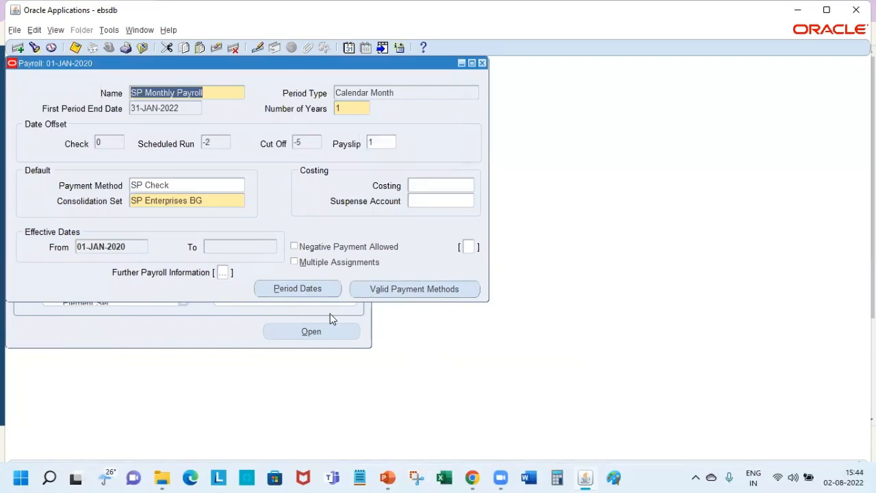
- Open the payroll's period dates and examine the periods' names, start and end dates, statuses, and default check and scheduled run dates
click(318, 291)
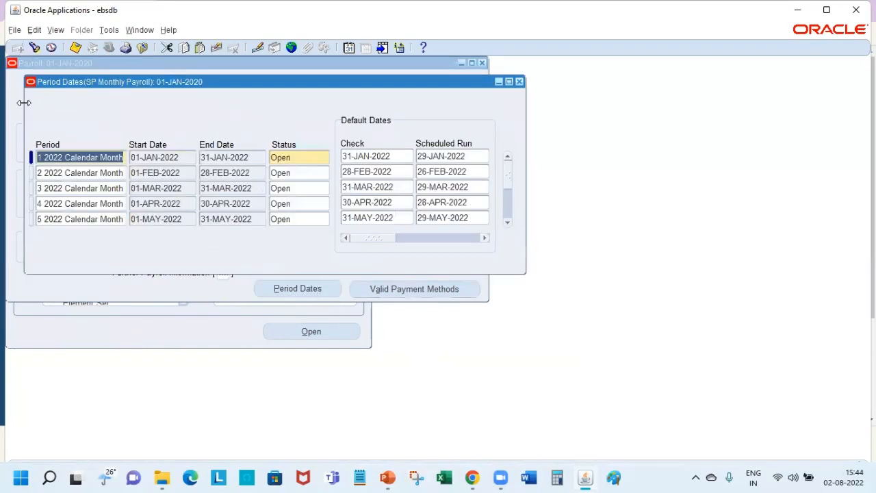
click(162, 162)
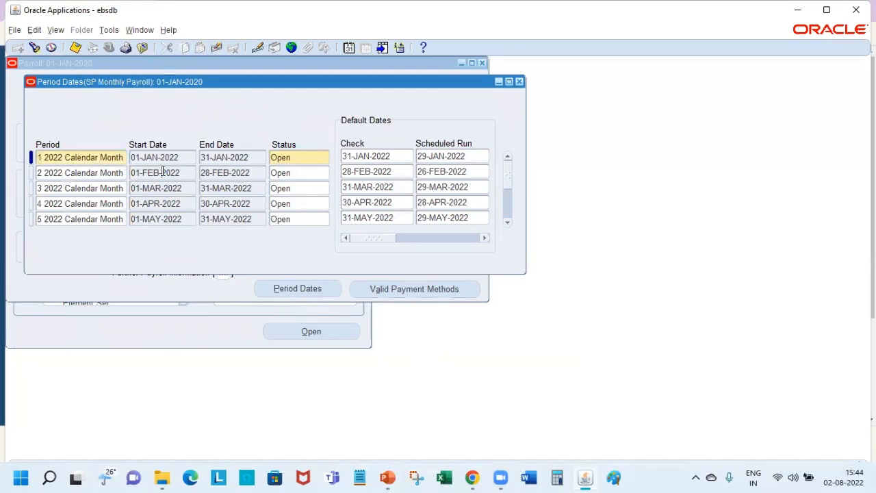
click(163, 172)
click(39, 157)
drag(39, 156, 30, 156)
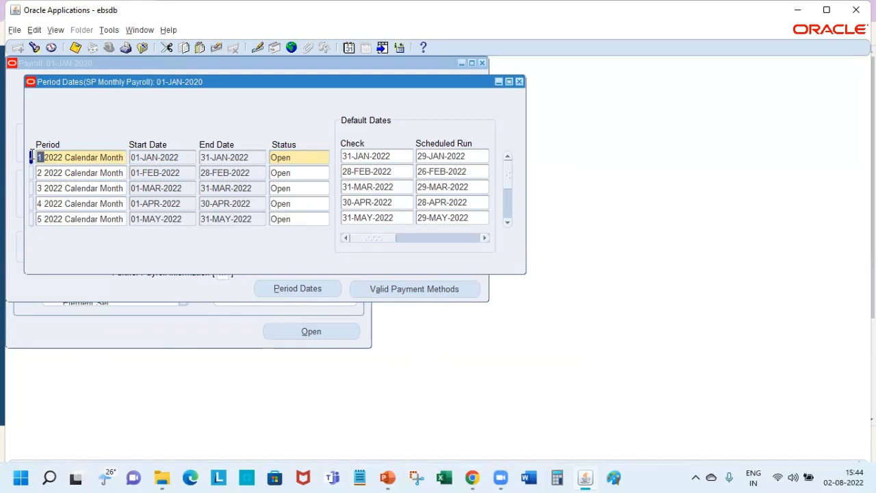
click(193, 157)
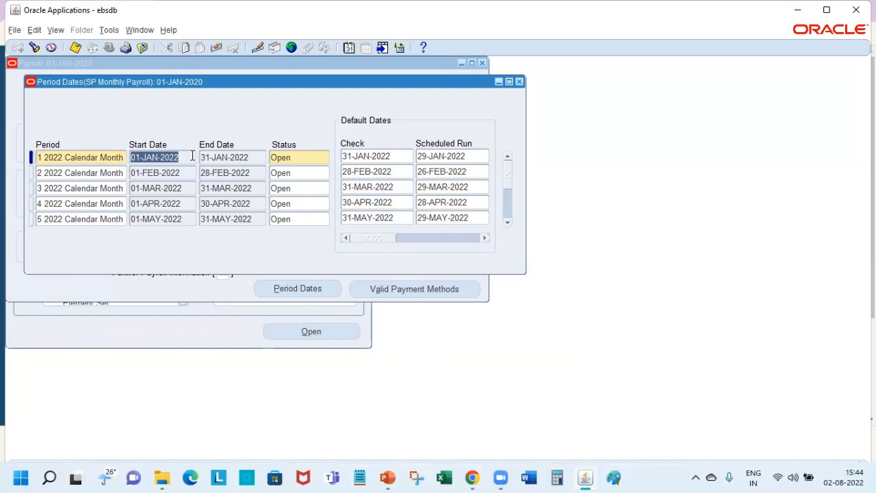
click(231, 159)
click(299, 157)
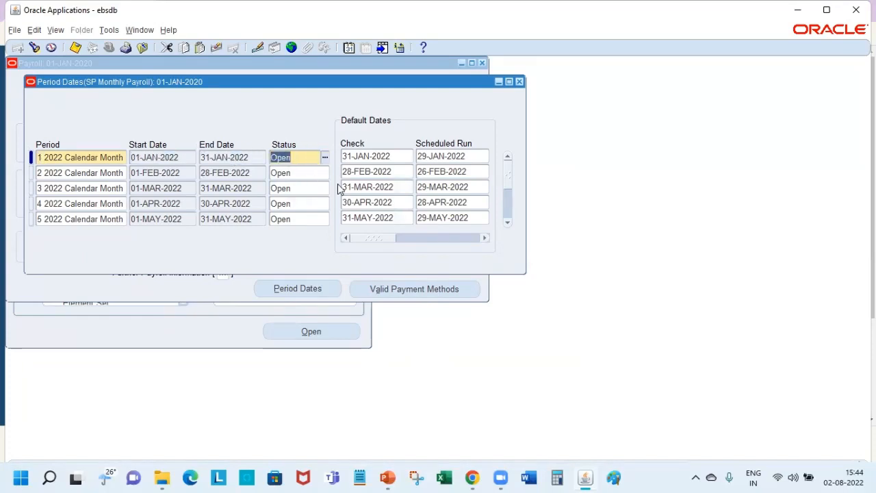
click(312, 173)
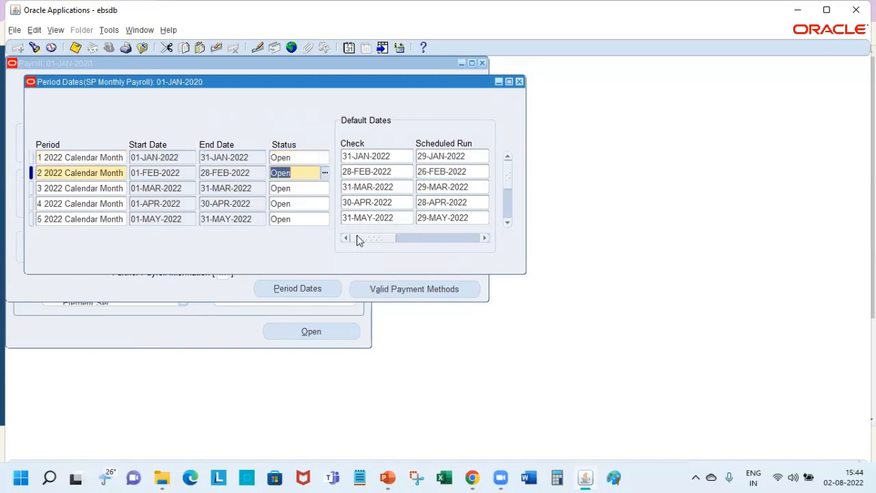
drag(357, 236, 338, 244)
click(375, 155)
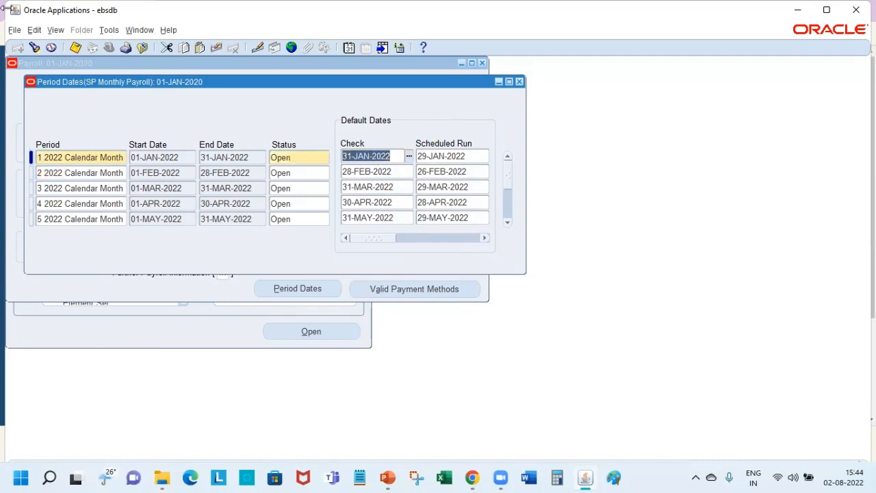
click(14, 31)
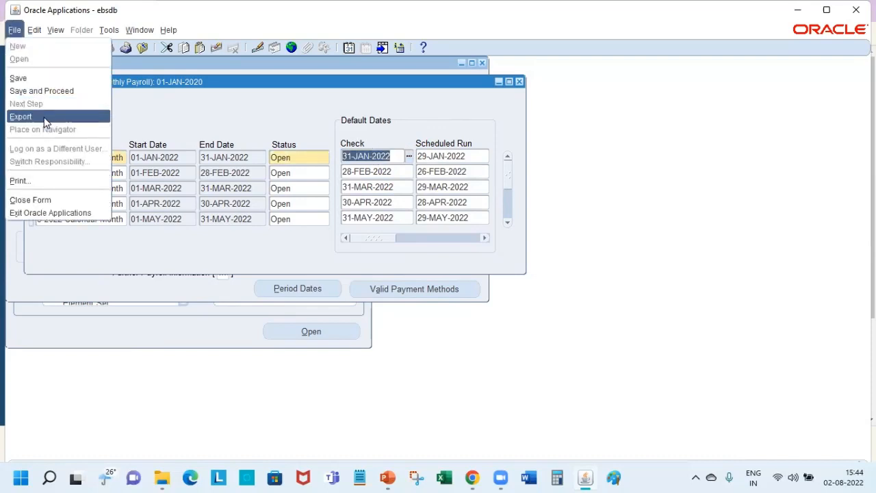
click(254, 123)
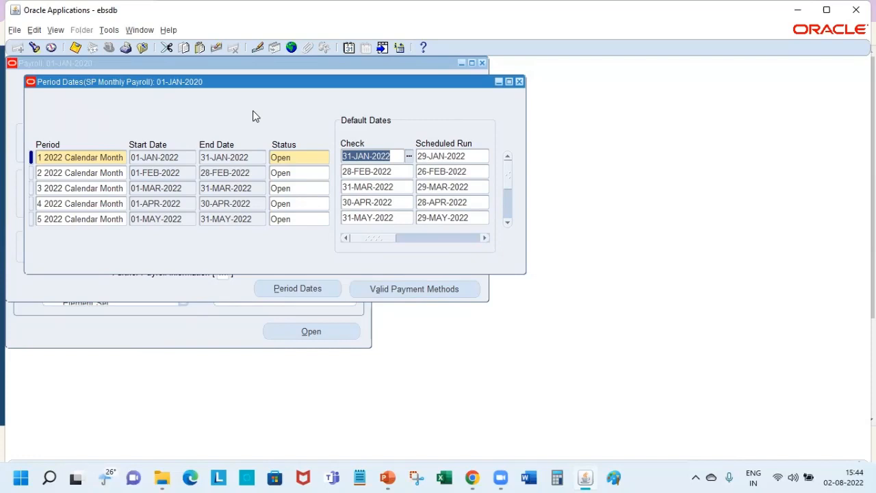
- Rename the first period, starting 01-JAN-2022, by replacing its number with Jan before 2022 Calendar Month
double_click(40, 157)
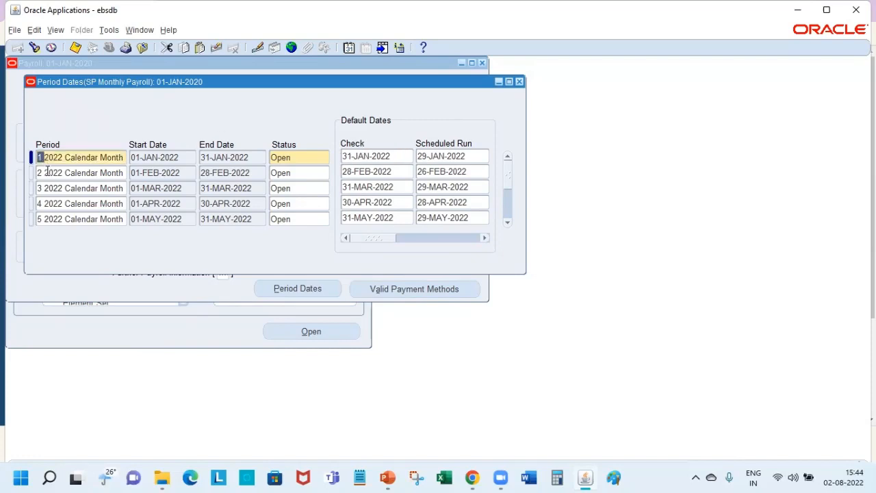
click(43, 156)
key(BackSpace)
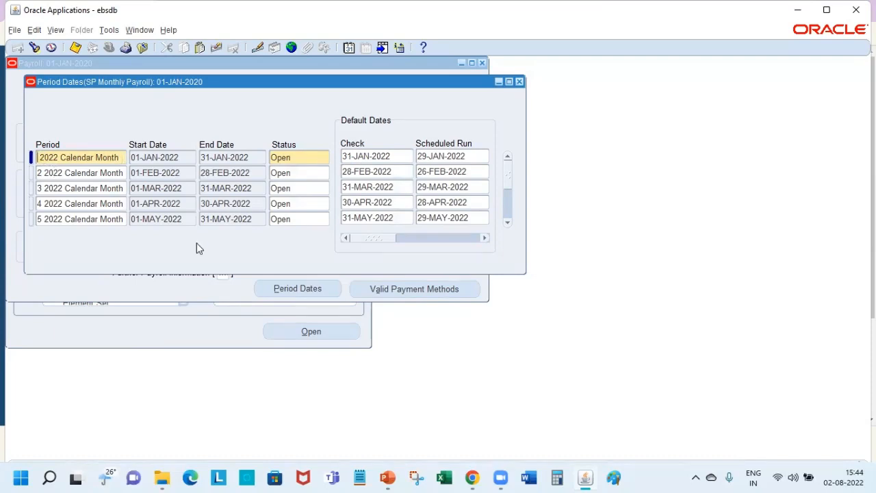
text(Jan)
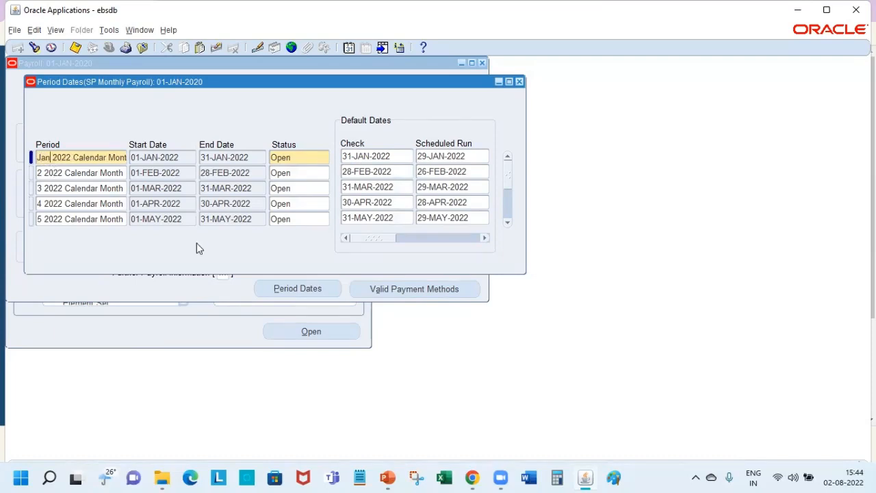
click(49, 175)
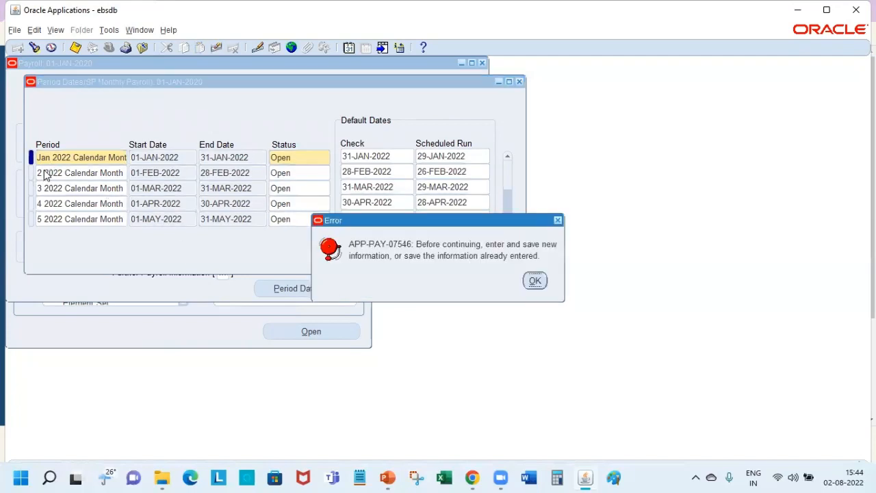
click(534, 281)
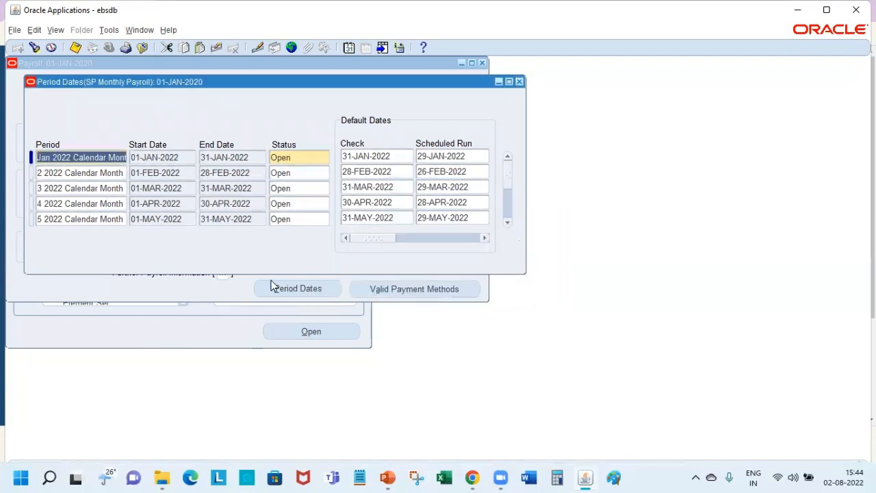
- Rename the second period, starting 01-FEB-2022, as Feb 2022 Calendar Month
click(40, 173)
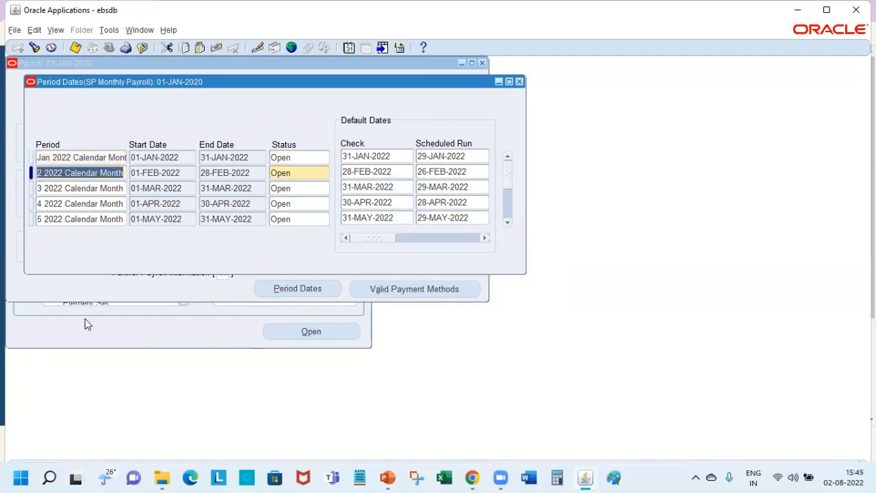
key(Left)
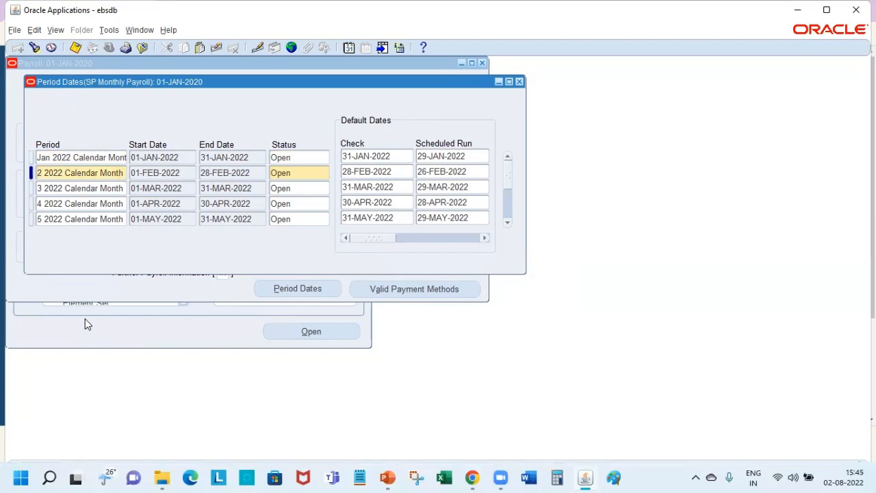
key(shift+Right)
text(Feb)
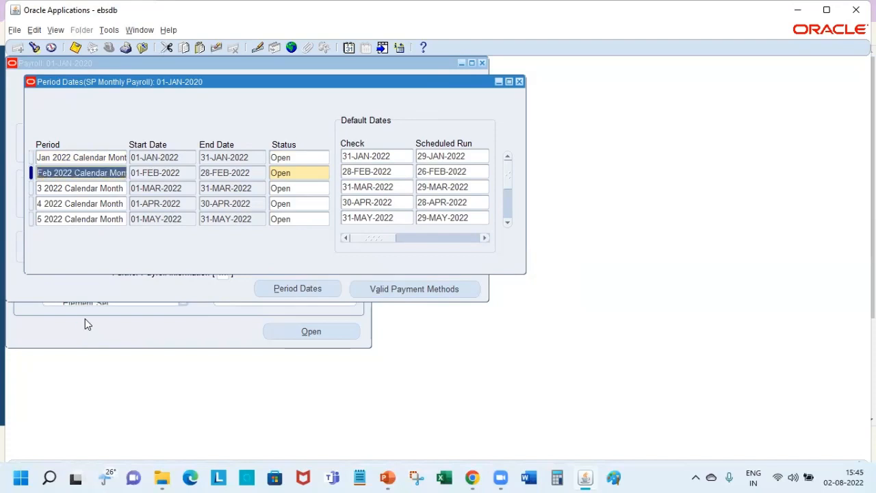
- Rename the third period, starting 01-MAR-2022, as Mar 2022 Calendar Month, save it and close the period dates
click(40, 187)
key(Home)
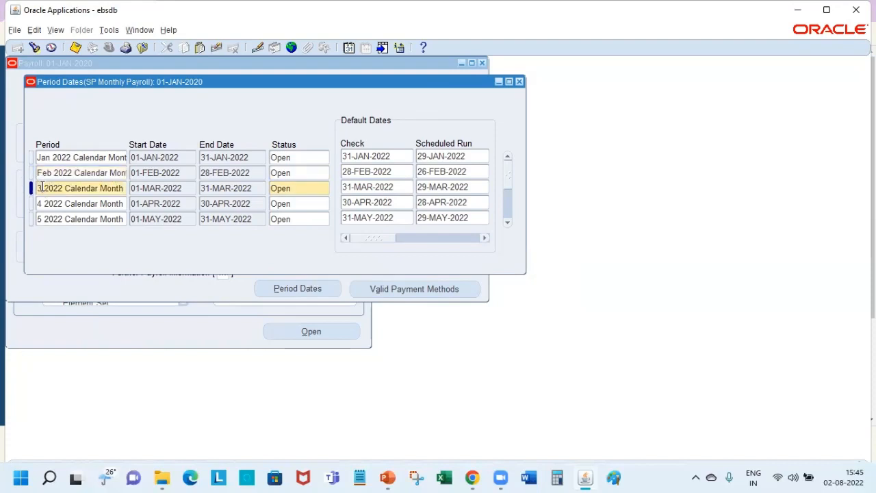
key(shift+Right)
text(Mar)
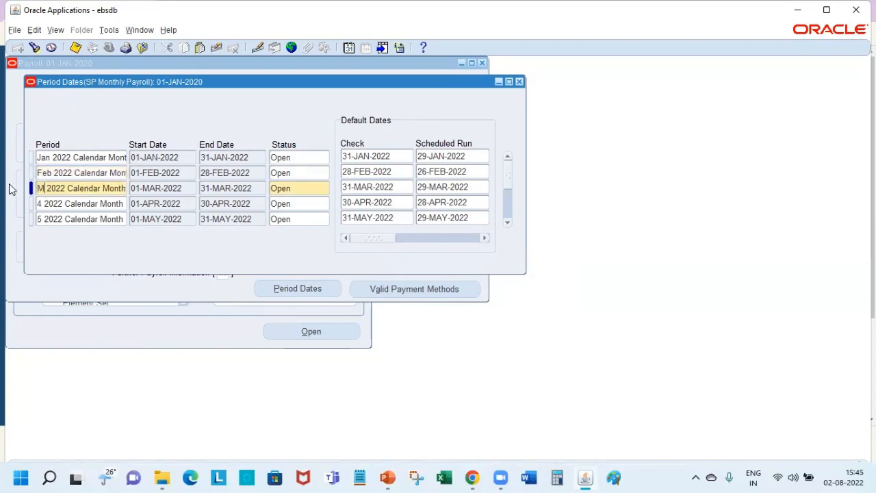
key(ctrl+s)
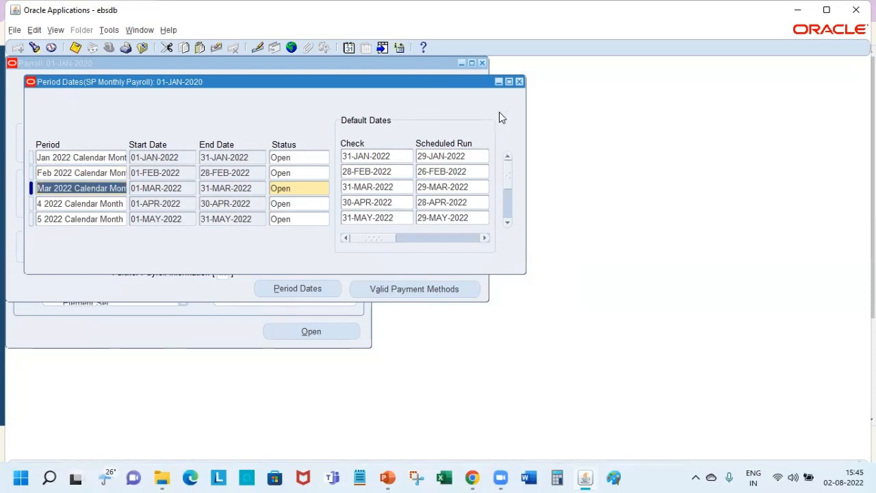
click(519, 82)
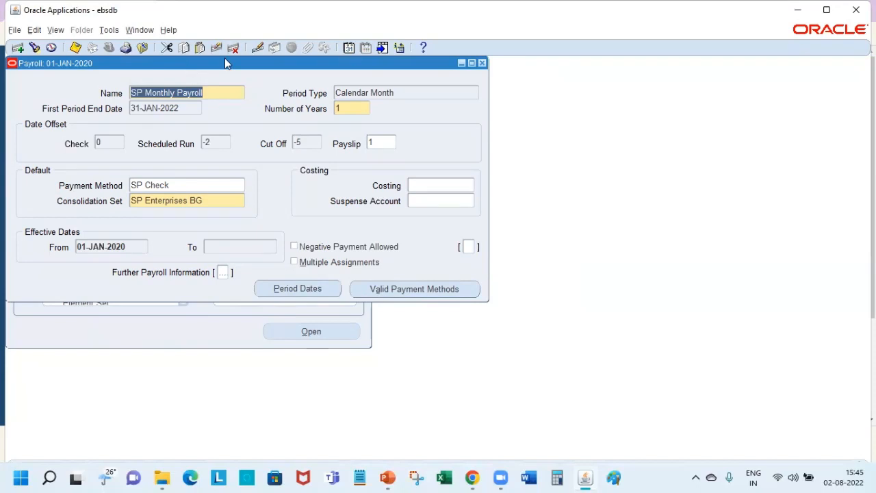
key(alt+Tab)
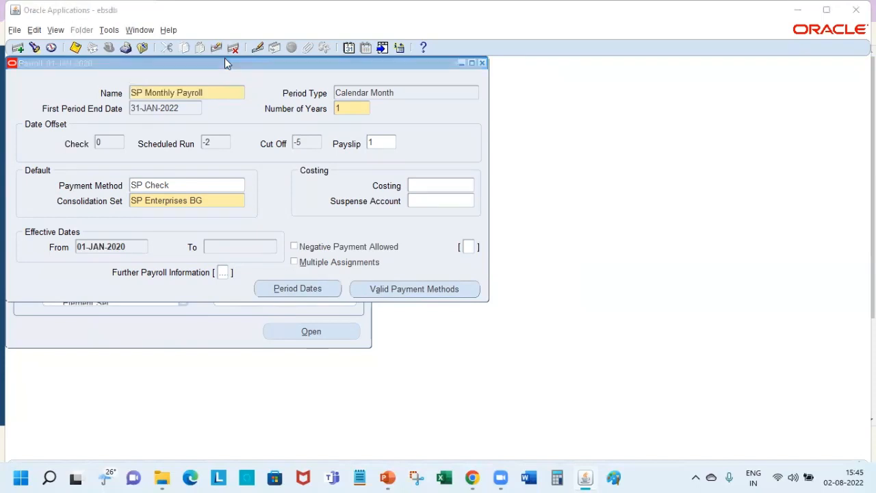